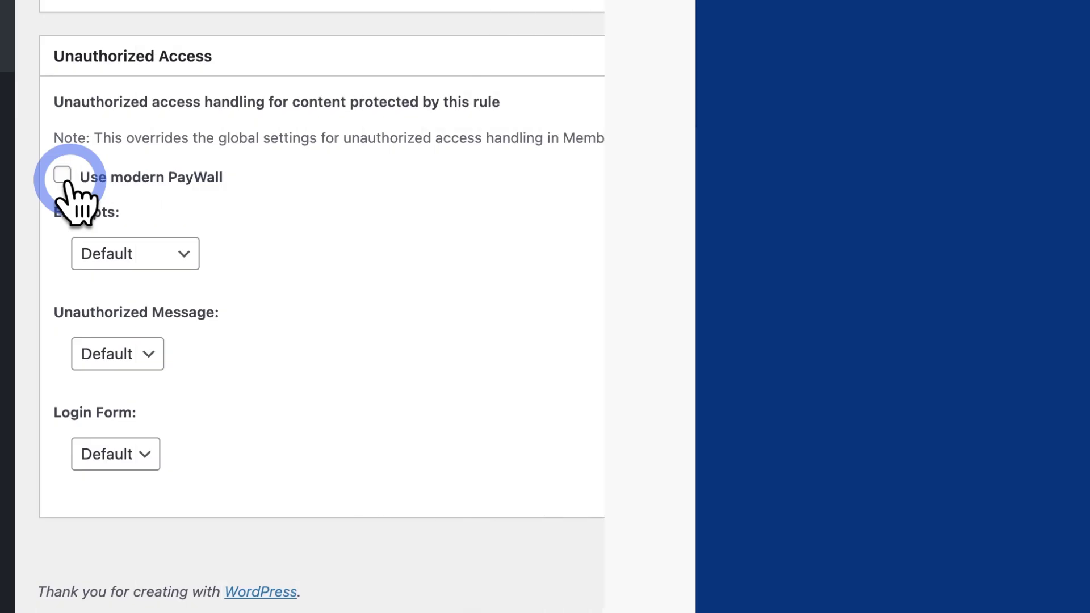
Step: Tick 'Use modern PayWall' in the rule's Unauthorized Access box
{"action": "left_click", "coordinate": [66, 180]}
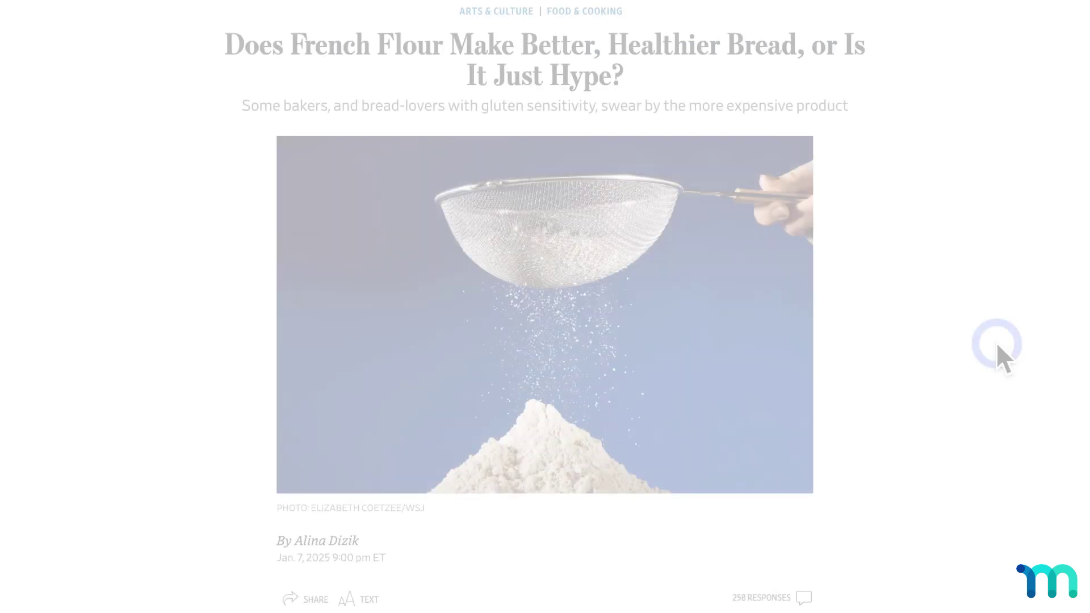
Step: Scroll down the WSJ flour article to the 'Continue reading your article with a WSJ subscription' offer
{"action": "scroll", "coordinate": [996, 342], "scroll_direction": "down", "scroll_amount": 8}
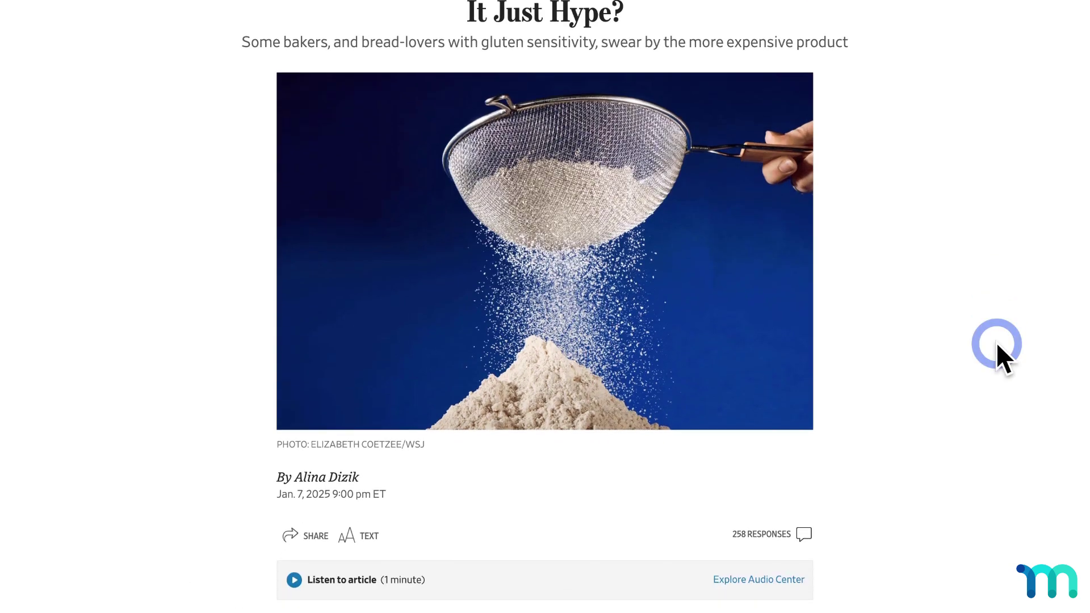
{"action": "scroll", "coordinate": [995, 341], "scroll_direction": "down", "scroll_amount": 4}
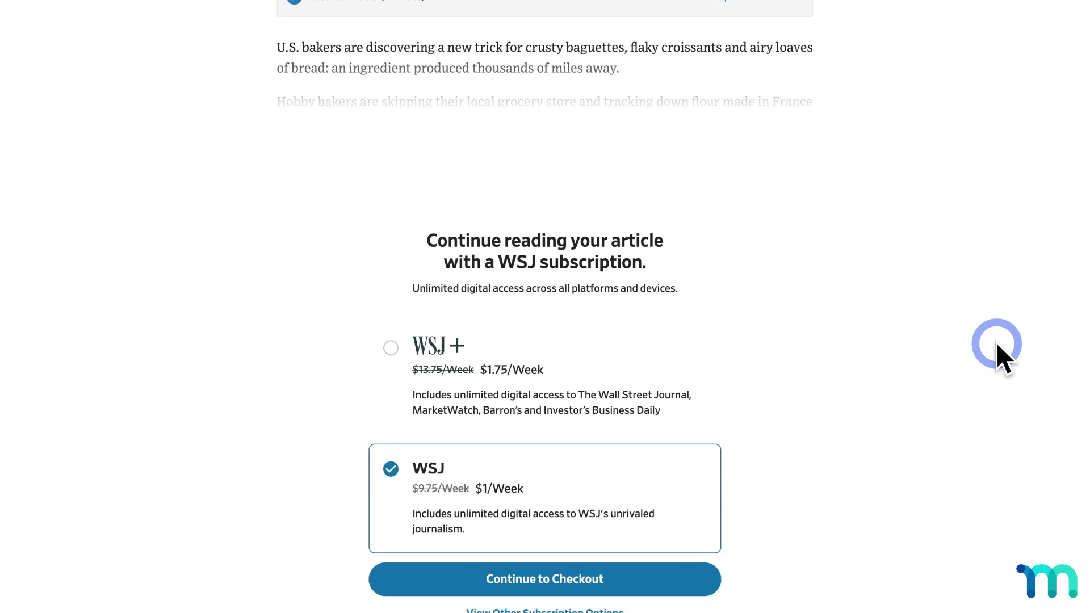
{"action": "scroll", "coordinate": [995, 341], "scroll_direction": "down", "scroll_amount": 1}
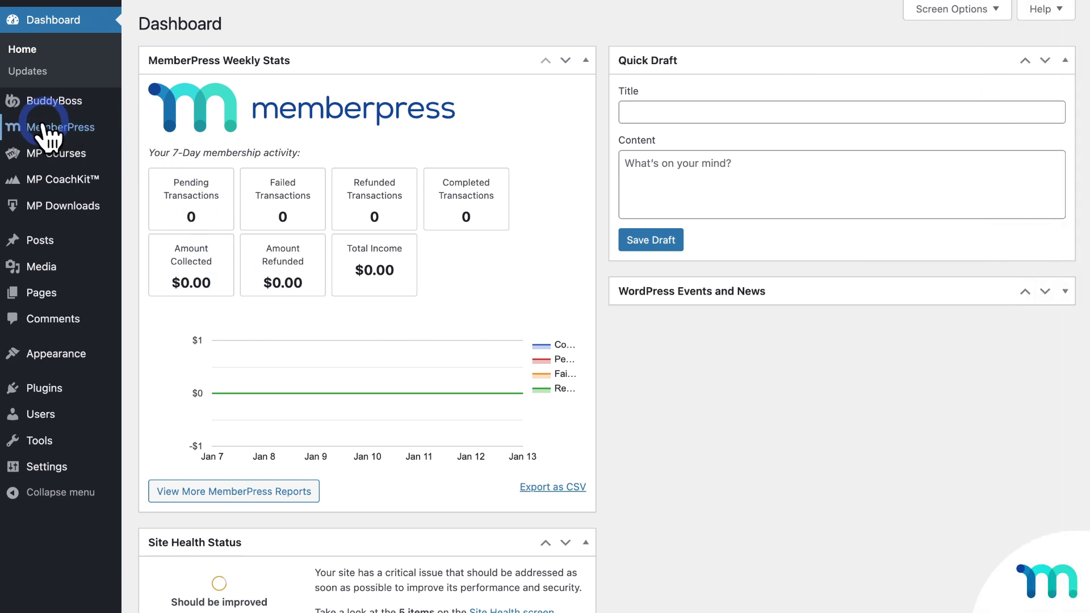
Step: Open Posts > All Posts to list the three published public posts
{"action": "mouse_move", "coordinate": [45, 128]}
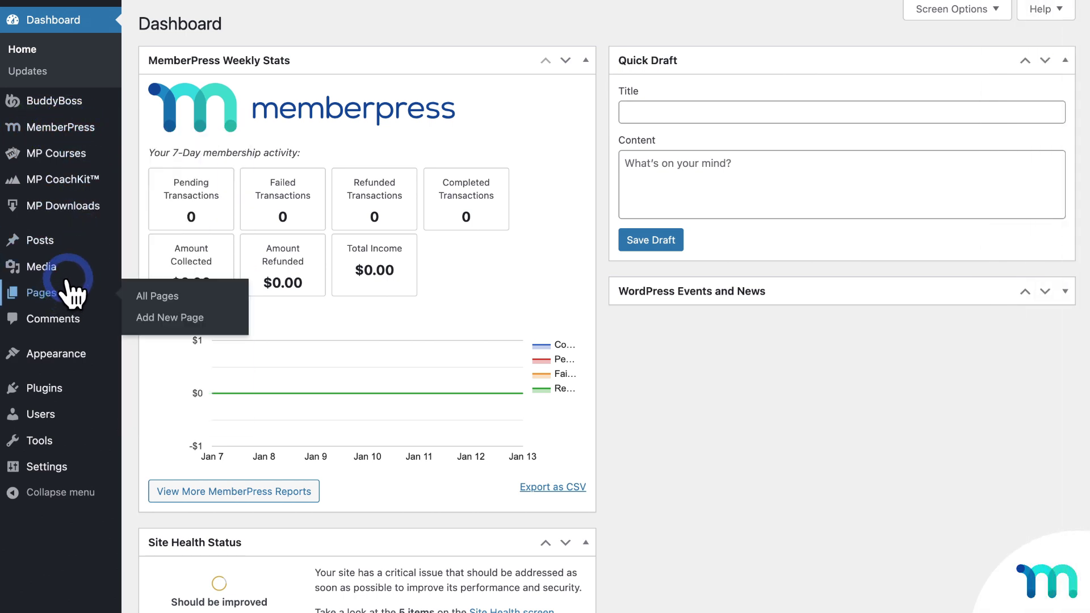
{"action": "mouse_move", "coordinate": [50, 240]}
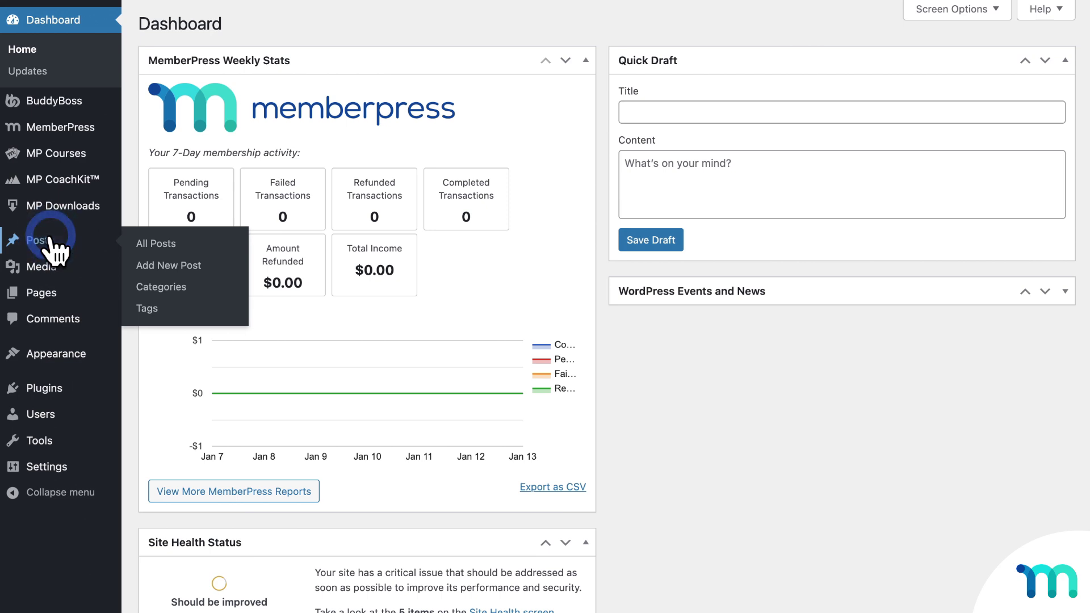
{"action": "left_click", "coordinate": [50, 240]}
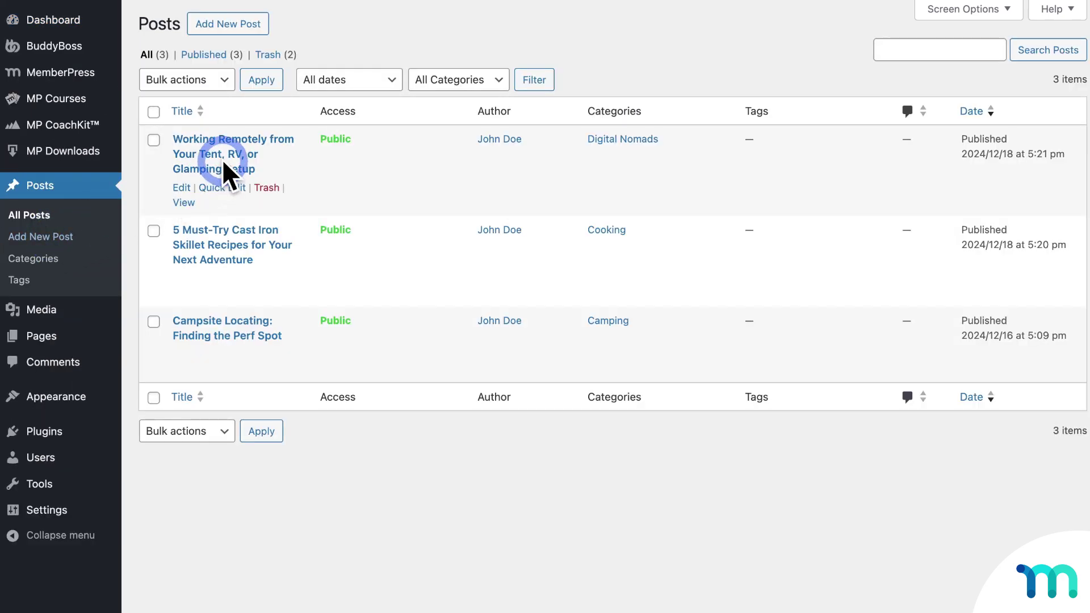
{"action": "left_click", "coordinate": [238, 147]}
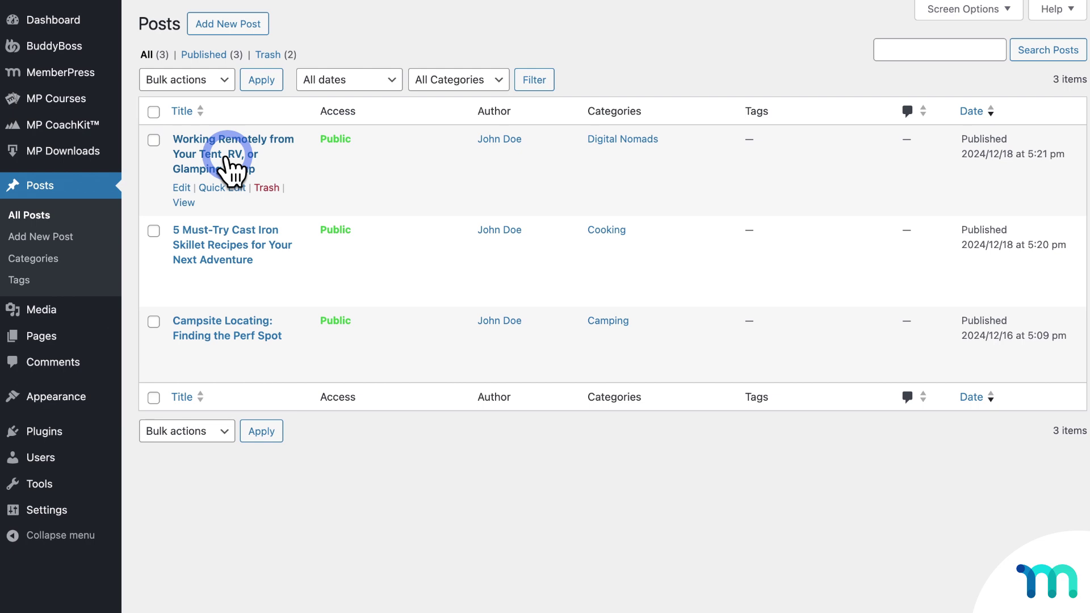
Step: Start a new rule from MemberPress > Rules with Add New
{"action": "mouse_move", "coordinate": [95, 73]}
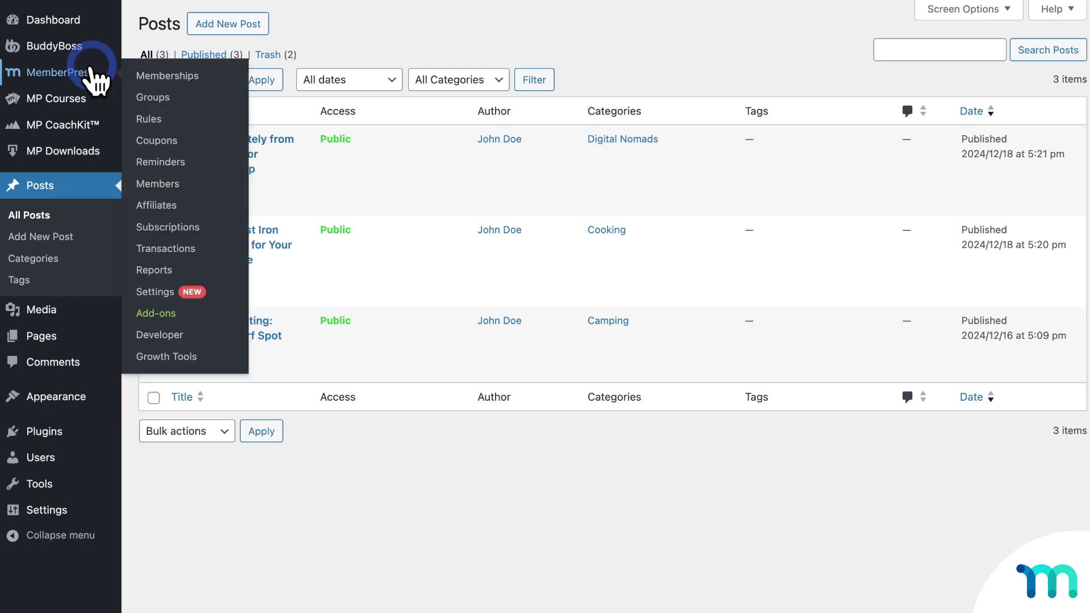
{"action": "left_click", "coordinate": [158, 120]}
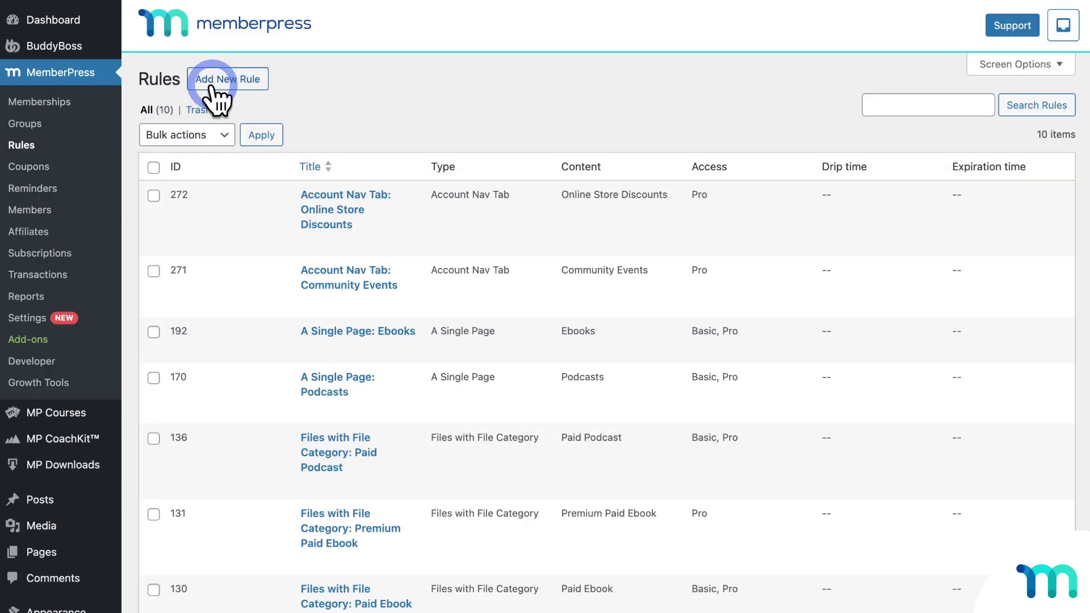
{"action": "left_click", "coordinate": [226, 80]}
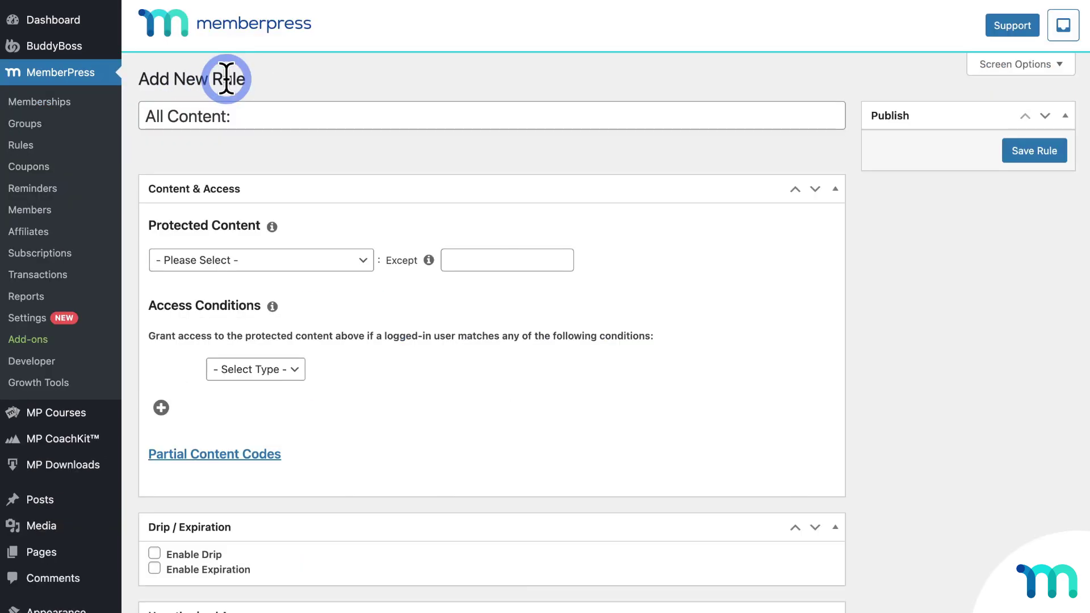
{"action": "scroll", "coordinate": [383, 179], "scroll_direction": "down", "scroll_amount": 5}
Step: Set Protected Content to A Single Post: 'Working Remotely from Your Tent, RV, or Glamping Setup'
{"action": "left_click", "coordinate": [365, 118]}
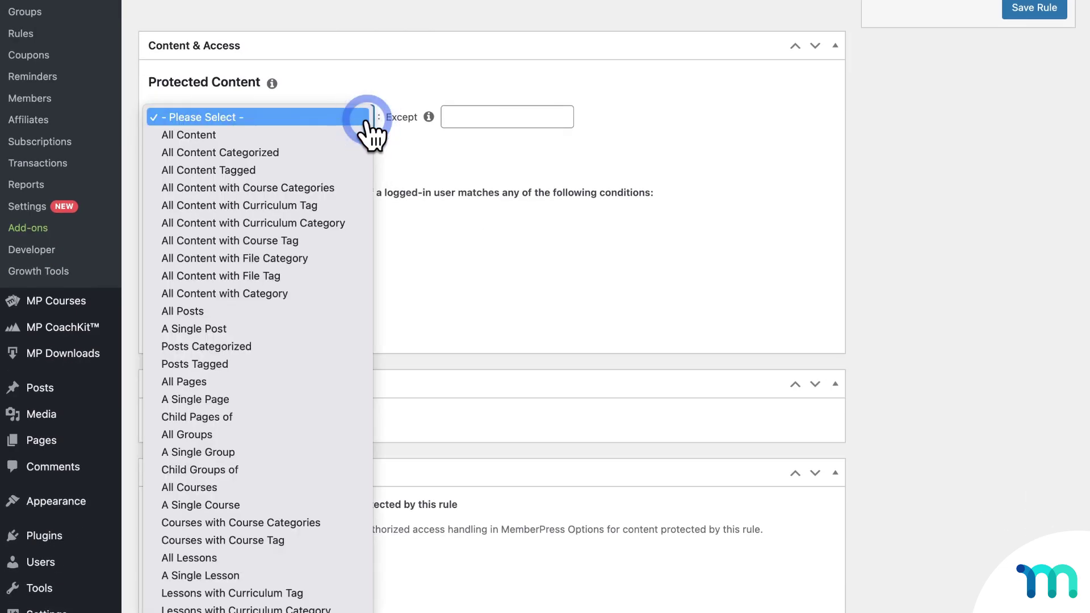
{"action": "left_click", "coordinate": [272, 328]}
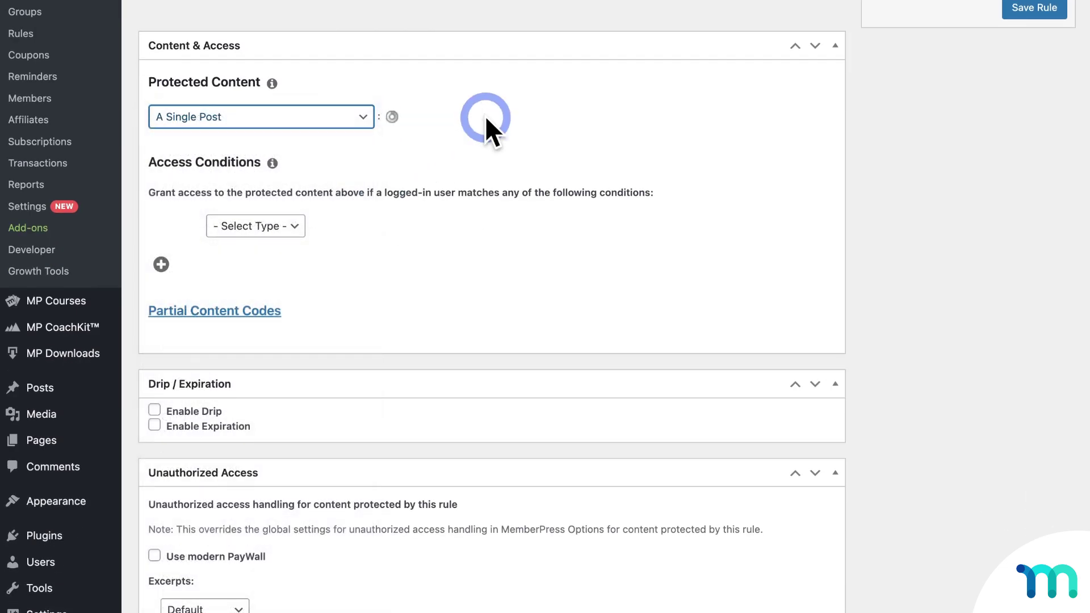
{"action": "left_click", "coordinate": [485, 117]}
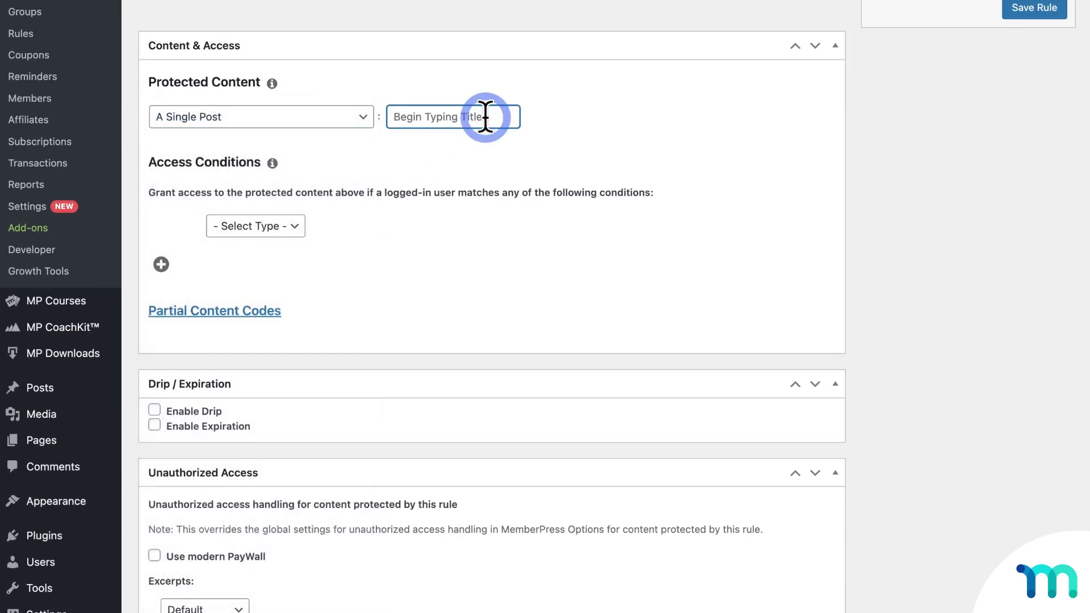
{"action": "type", "text": "rv"}
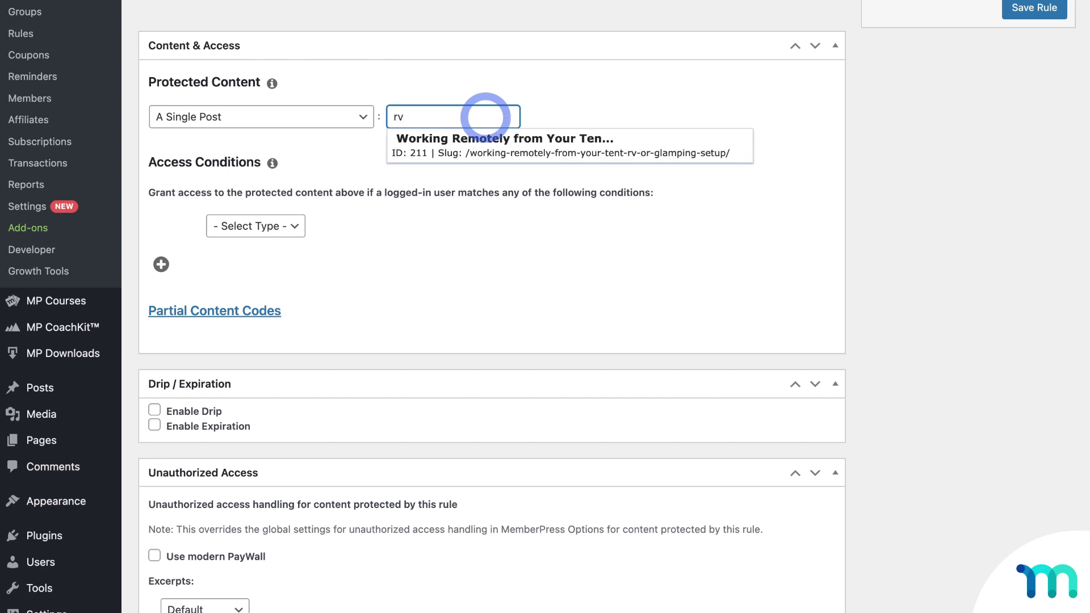
{"action": "left_click", "coordinate": [504, 142]}
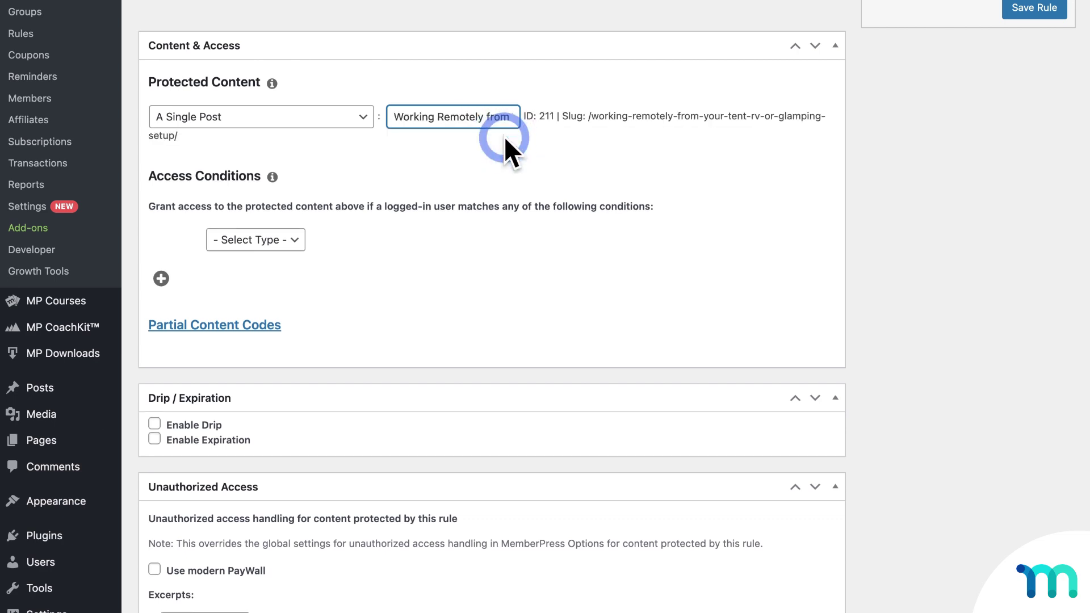
{"action": "scroll", "coordinate": [398, 170], "scroll_direction": "down", "scroll_amount": 1}
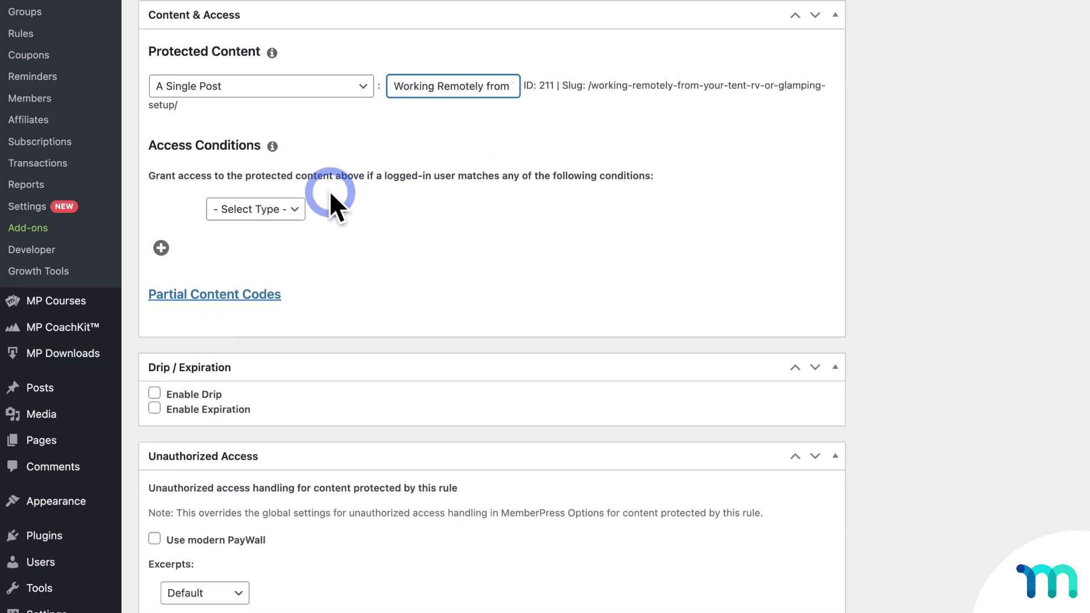
Step: Add an access condition granting access to the Pro membership
{"action": "left_click", "coordinate": [298, 210]}
{"action": "left_click", "coordinate": [298, 227]}
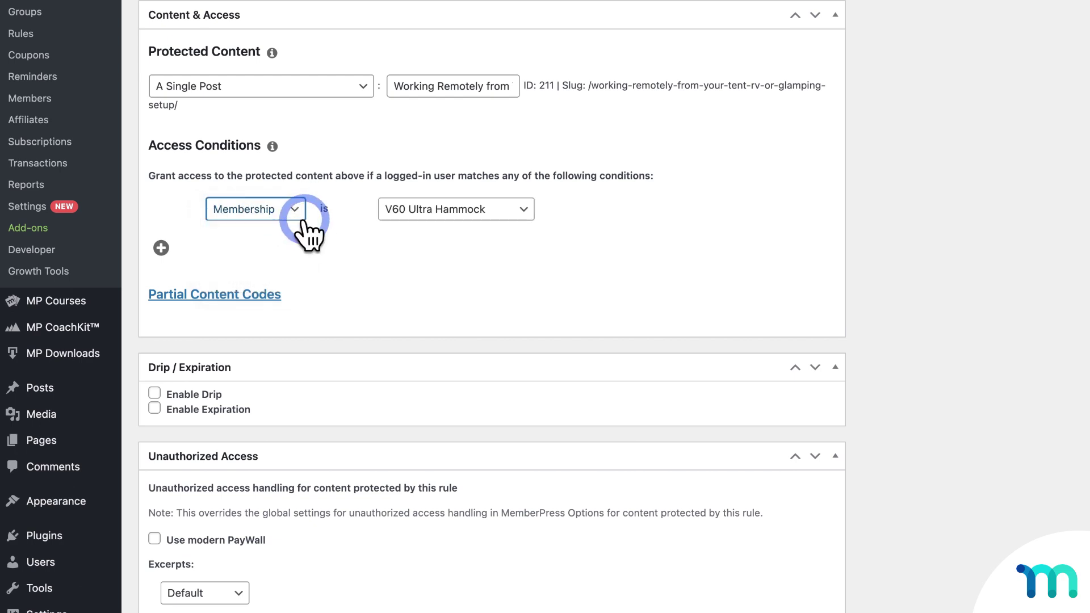
{"action": "left_click", "coordinate": [441, 207]}
{"action": "left_click", "coordinate": [434, 276]}
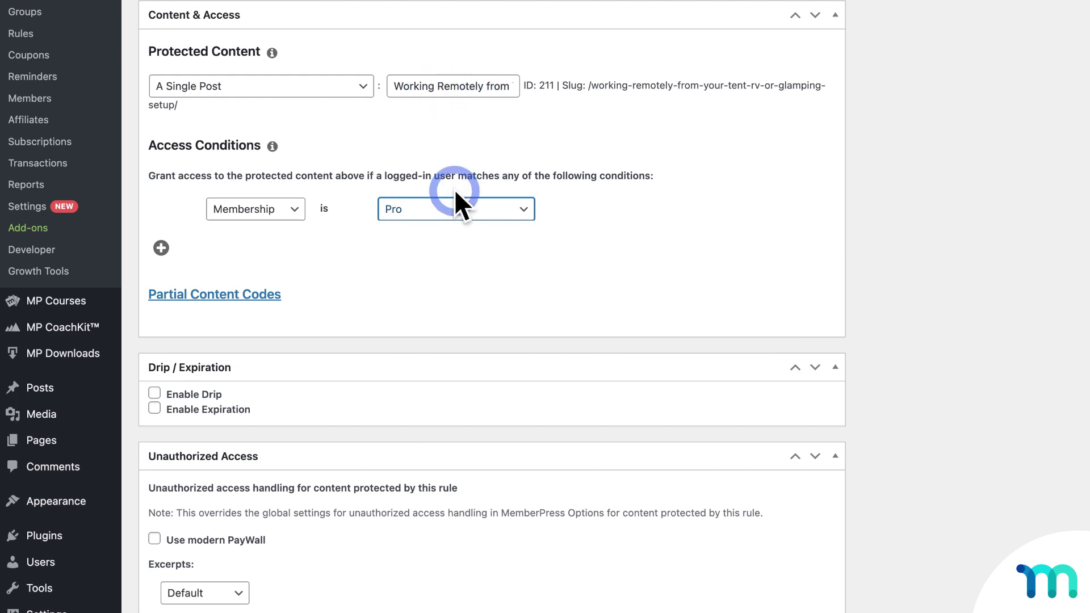
Step: Enable 'Use modern PayWall' under Unauthorized Access and save the rule
{"action": "scroll", "coordinate": [456, 193], "scroll_direction": "down", "scroll_amount": 2}
{"action": "scroll", "coordinate": [454, 193], "scroll_direction": "down", "scroll_amount": 4}
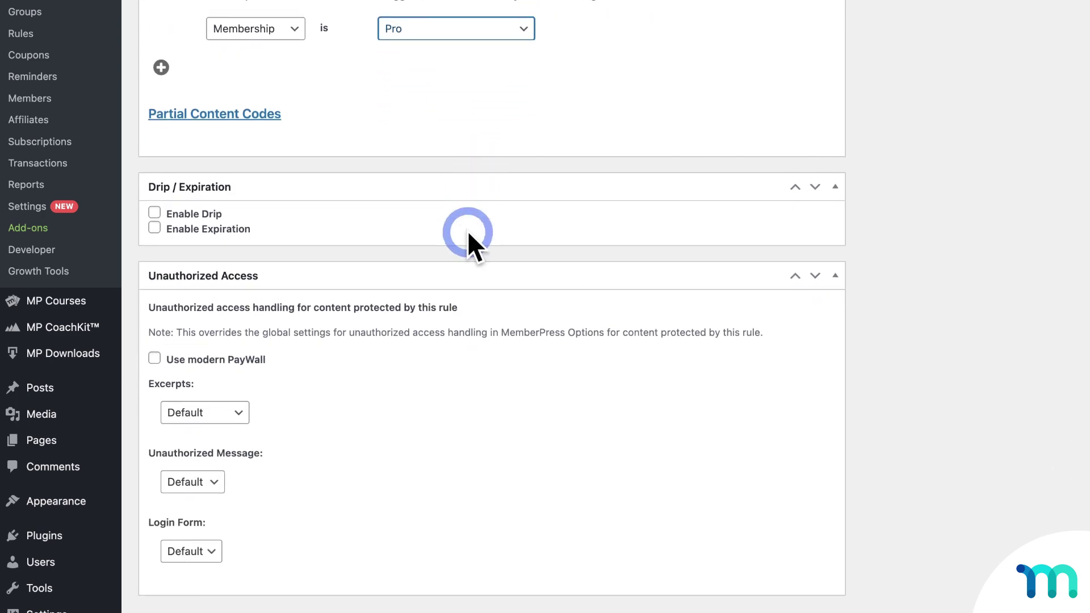
{"action": "left_click", "coordinate": [159, 361]}
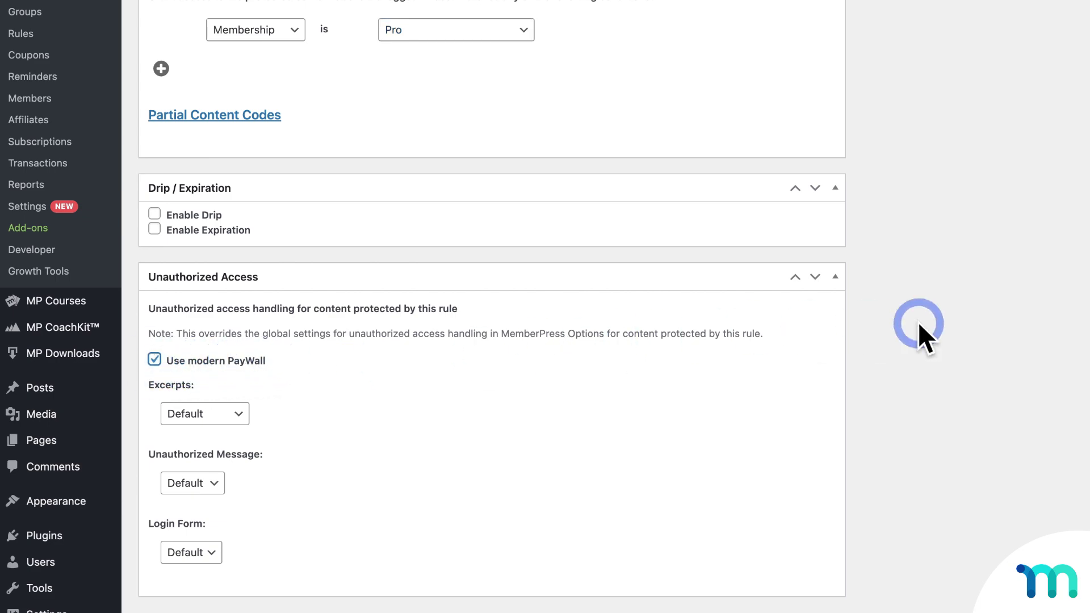
{"action": "scroll", "coordinate": [965, 324], "scroll_direction": "up", "scroll_amount": 3}
{"action": "scroll", "coordinate": [975, 320], "scroll_direction": "up", "scroll_amount": 10}
{"action": "left_click", "coordinate": [1041, 151]}
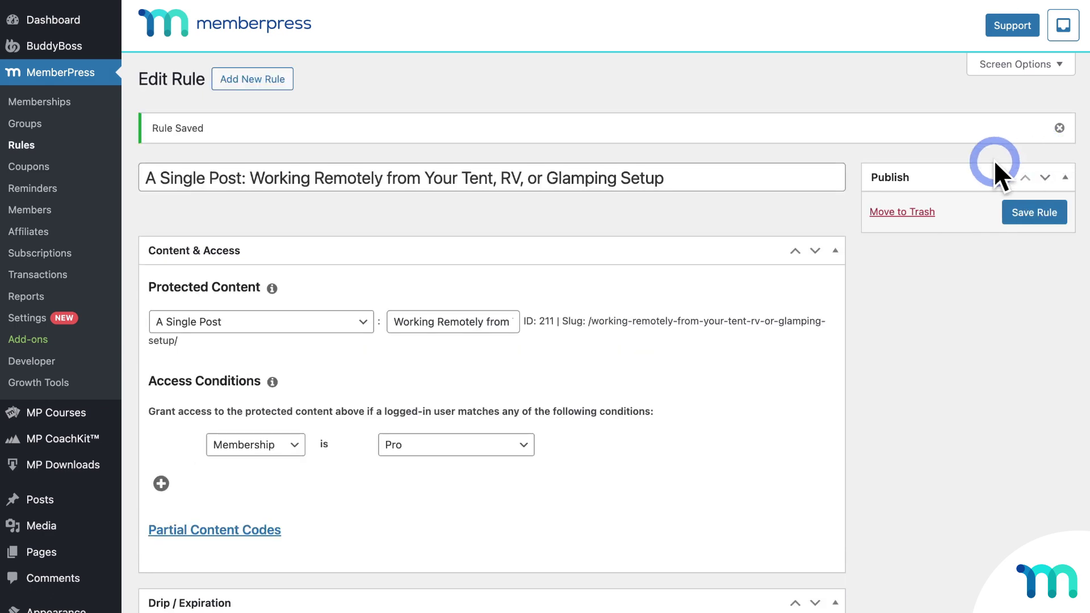
Step: Confirm the Working Remotely post shows Pro access and open it in an incognito window
{"action": "left_click", "coordinate": [50, 505]}
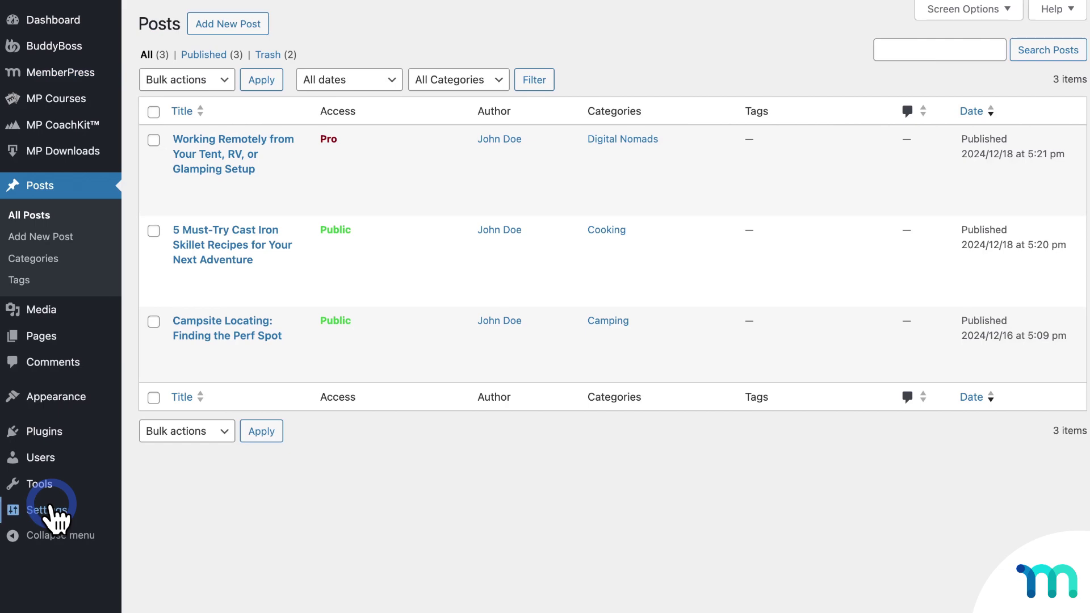
{"action": "left_click", "coordinate": [229, 234]}
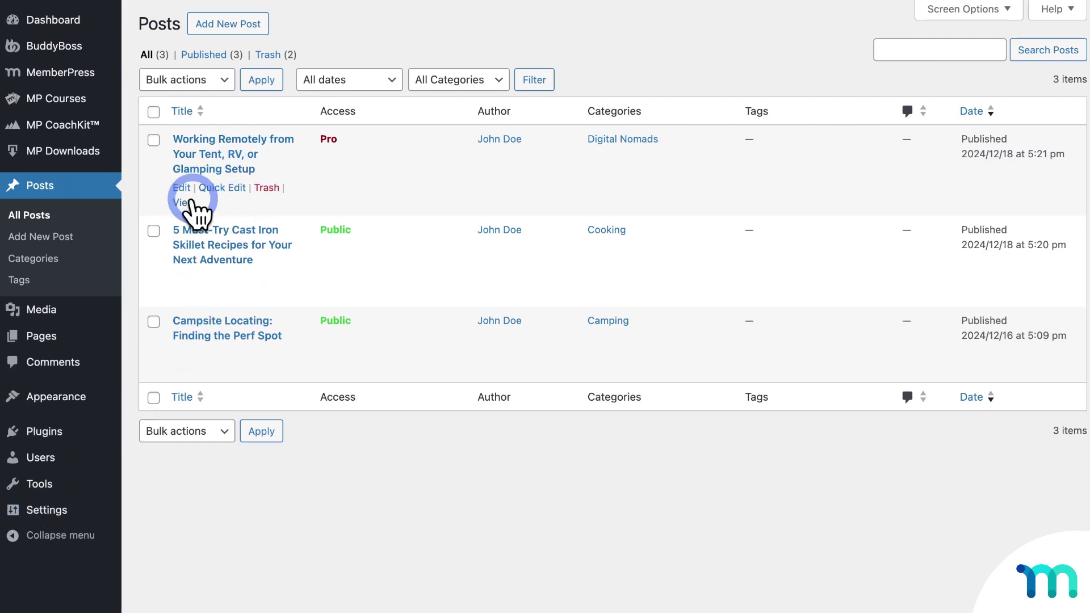
{"action": "right_click", "coordinate": [192, 201]}
{"action": "left_click", "coordinate": [321, 243]}
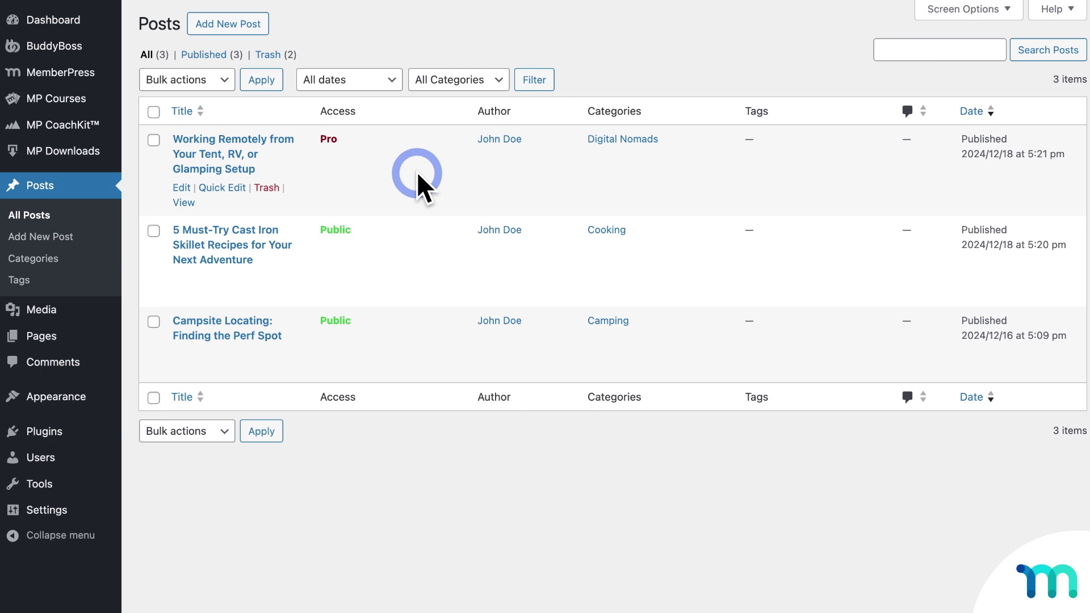
Step: In MemberPress General settings, tick Enable PayWall, set # Free Views to 1, and update options
{"action": "mouse_move", "coordinate": [77, 79]}
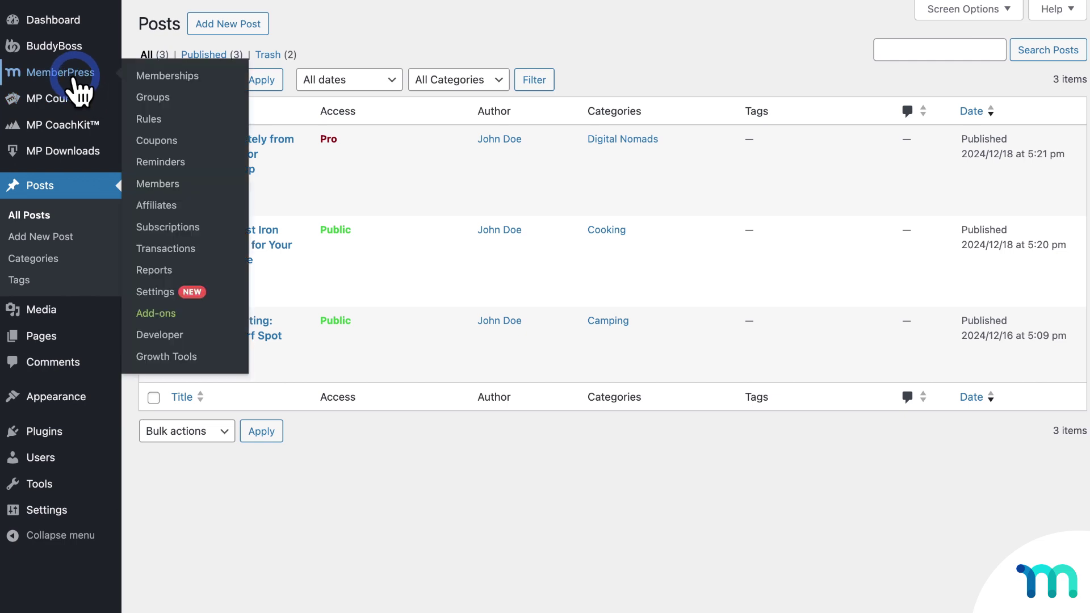
{"action": "left_click", "coordinate": [153, 291]}
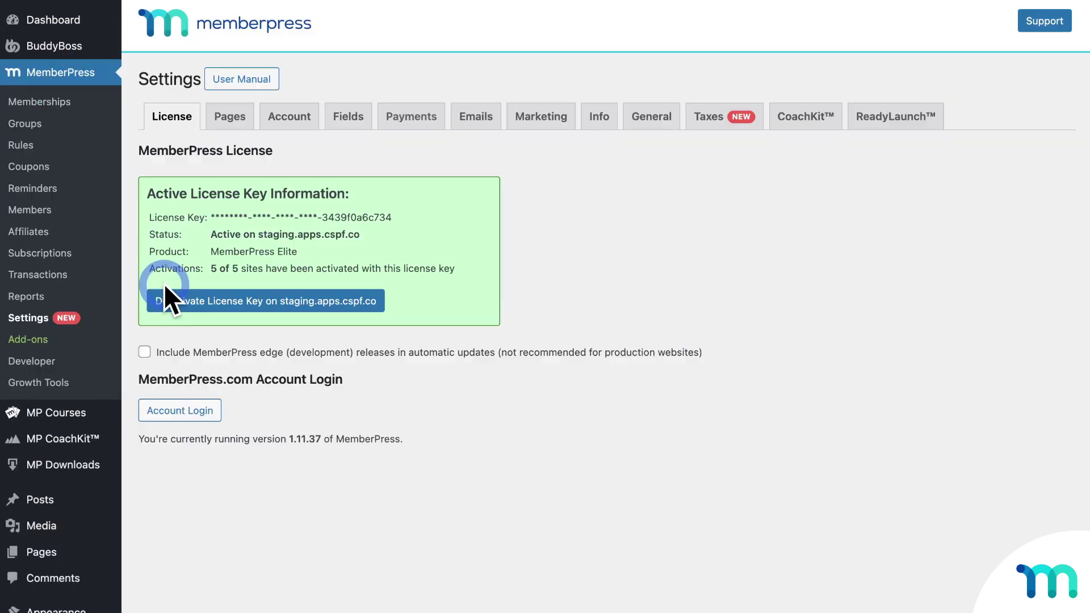
{"action": "left_click", "coordinate": [650, 117]}
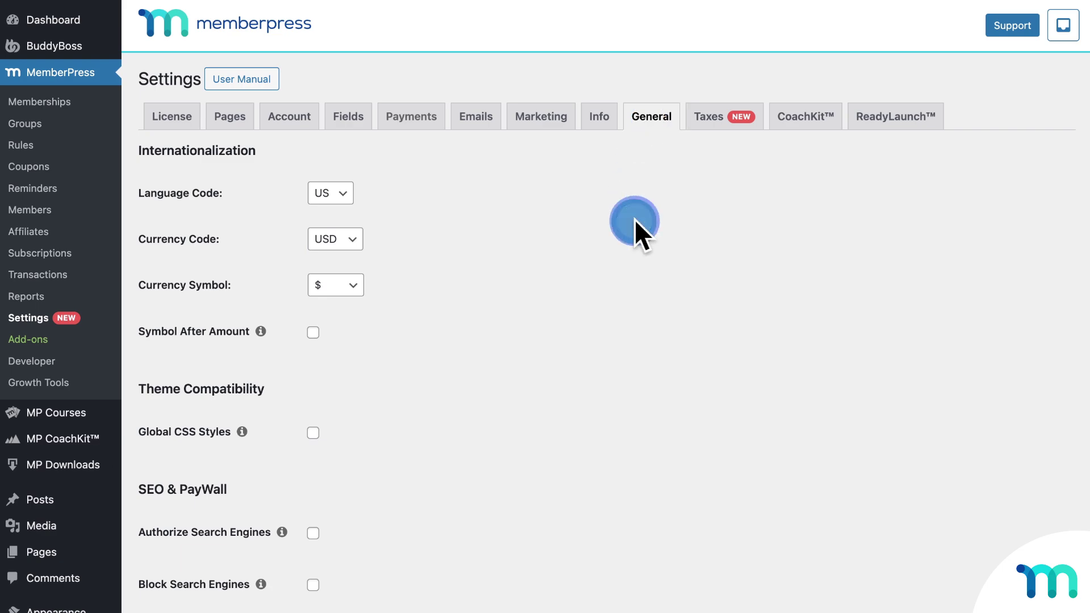
{"action": "scroll", "coordinate": [637, 226], "scroll_direction": "down", "scroll_amount": 5}
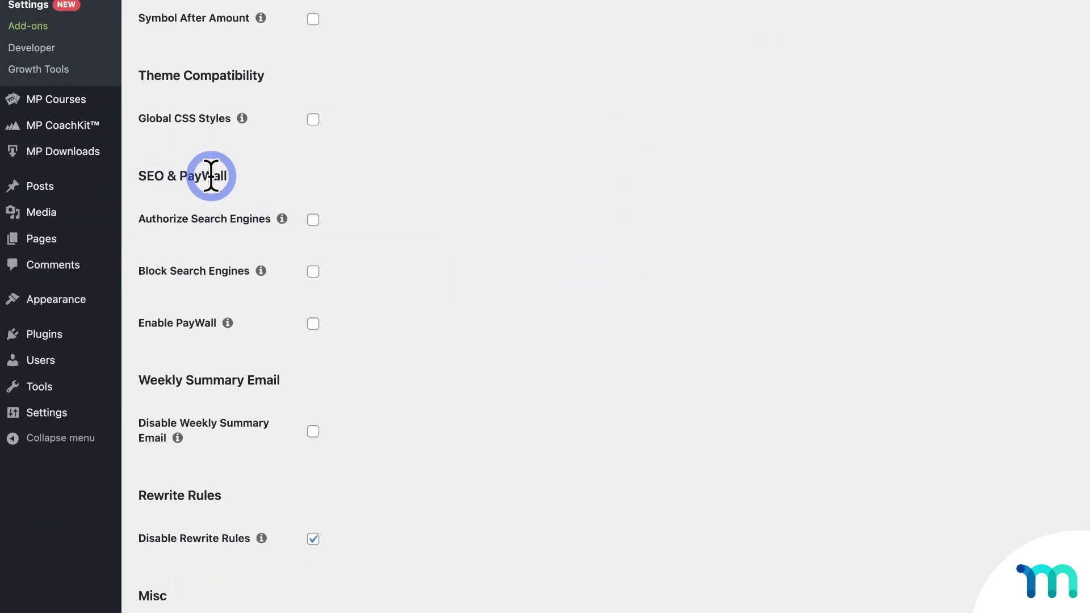
{"action": "left_click", "coordinate": [313, 324]}
{"action": "scroll", "coordinate": [312, 334], "scroll_direction": "down", "scroll_amount": 2}
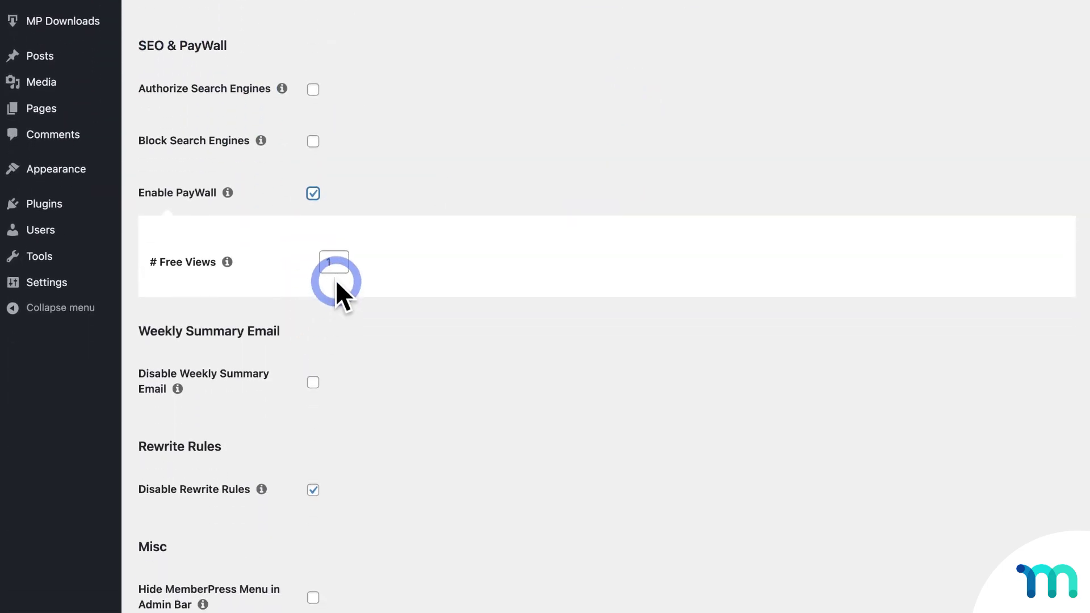
{"action": "left_click", "coordinate": [339, 262]}
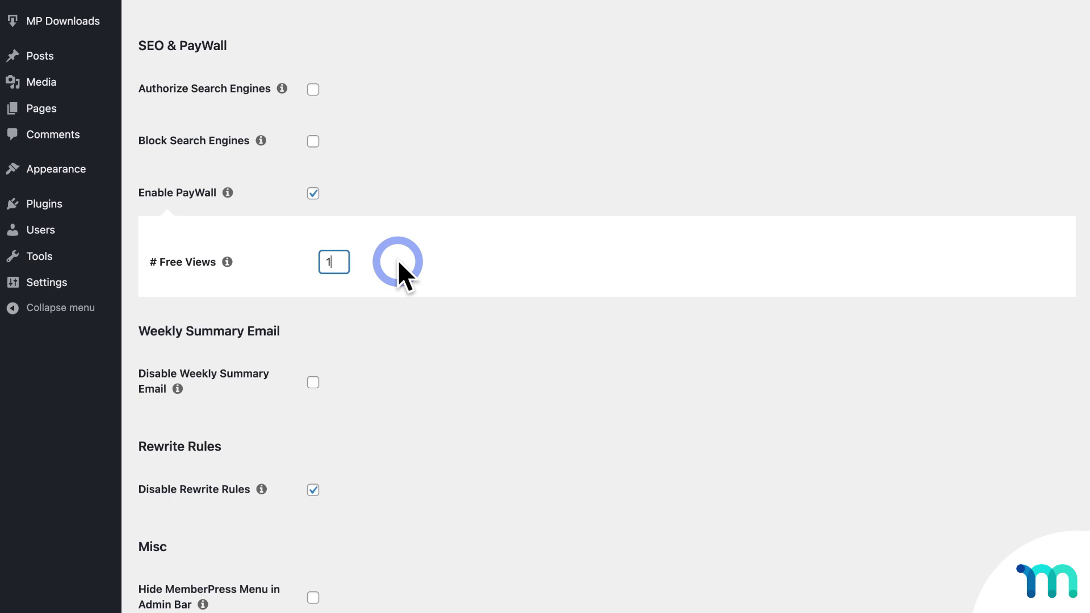
{"action": "left_click", "coordinate": [335, 260]}
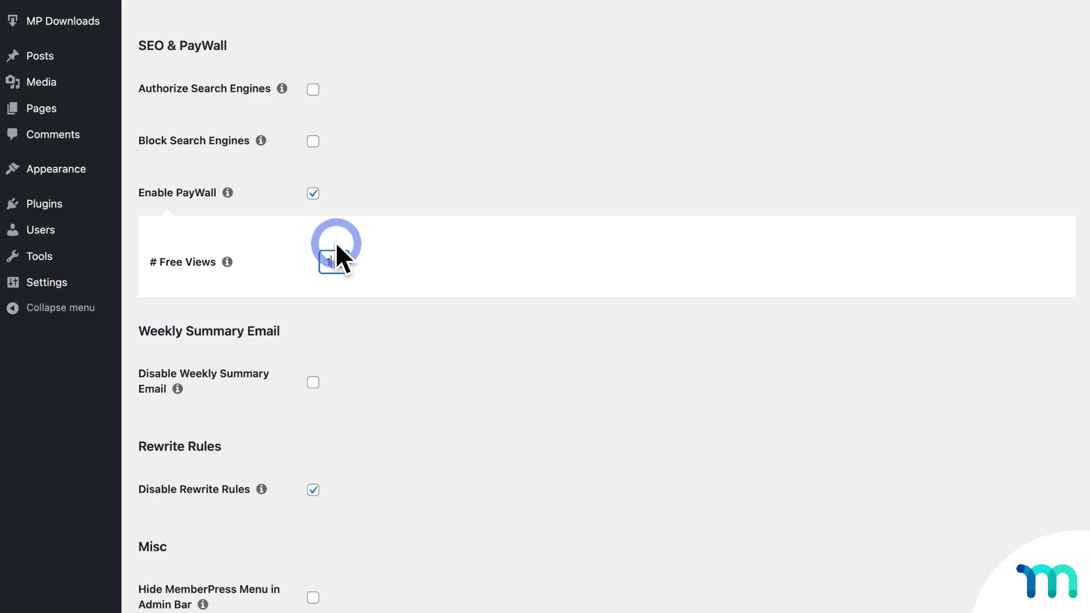
{"action": "scroll", "coordinate": [372, 324], "scroll_direction": "down", "scroll_amount": 5}
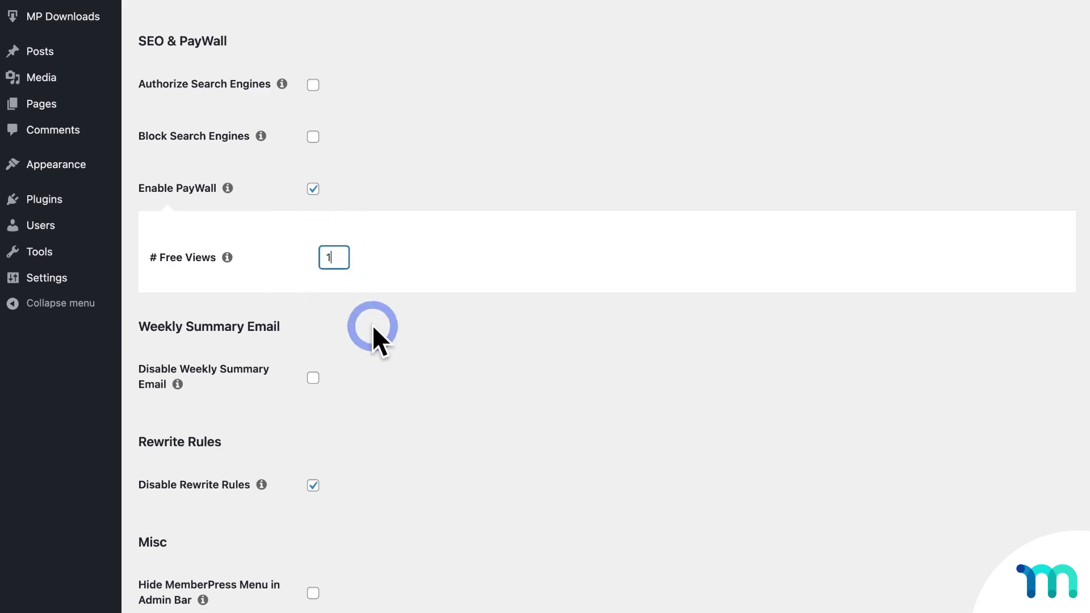
{"action": "scroll", "coordinate": [375, 363], "scroll_direction": "down", "scroll_amount": 9}
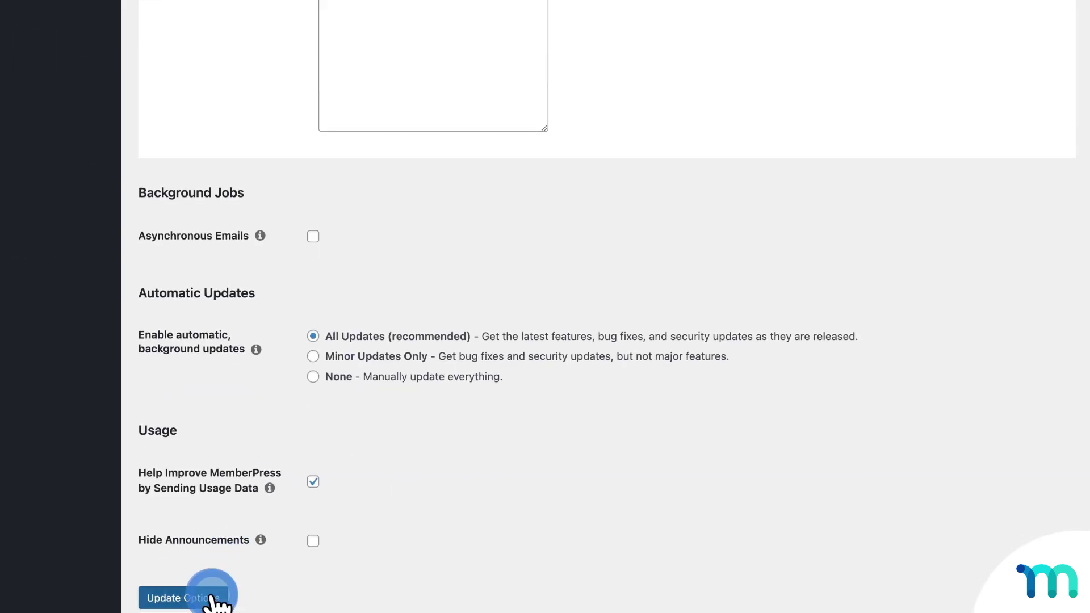
{"action": "left_click", "coordinate": [214, 599]}
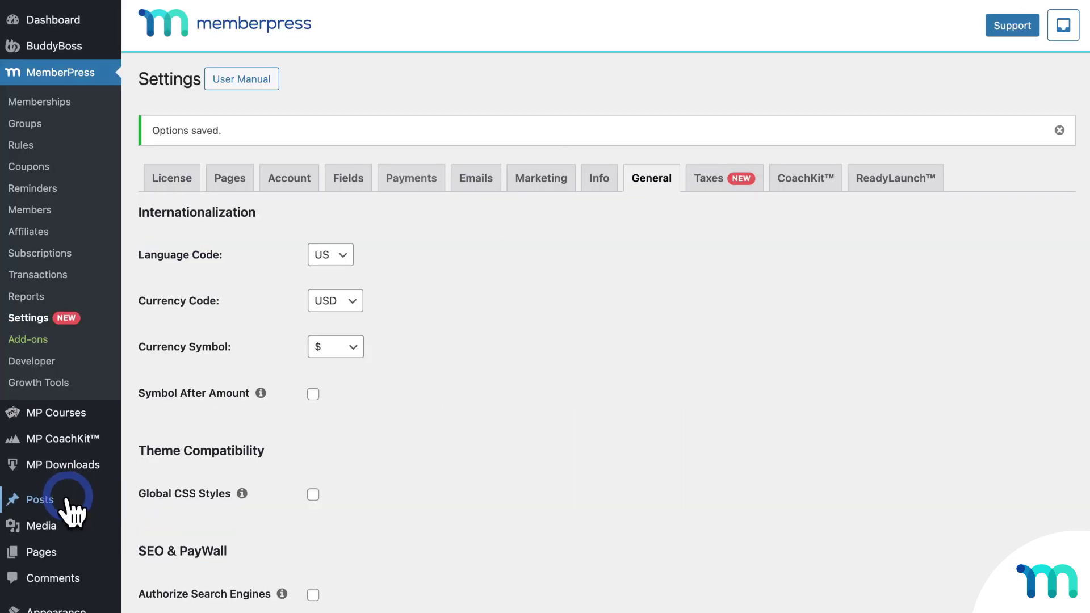
Step: Open the Working Remotely post's View link from the Posts list in an incognito window
{"action": "left_click", "coordinate": [68, 494]}
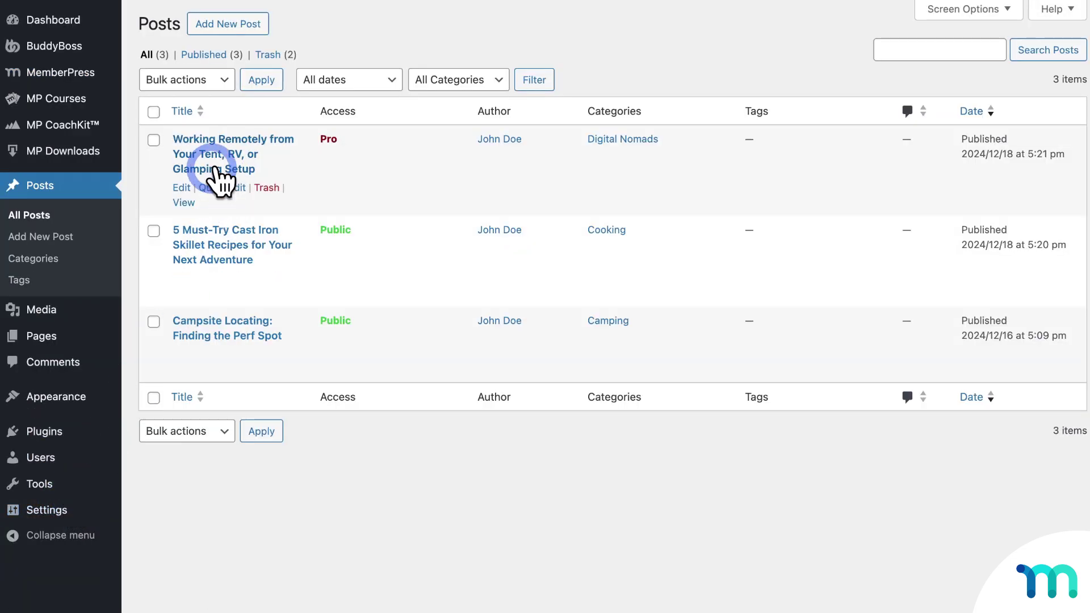
{"action": "right_click", "coordinate": [186, 202]}
{"action": "left_click", "coordinate": [285, 244]}
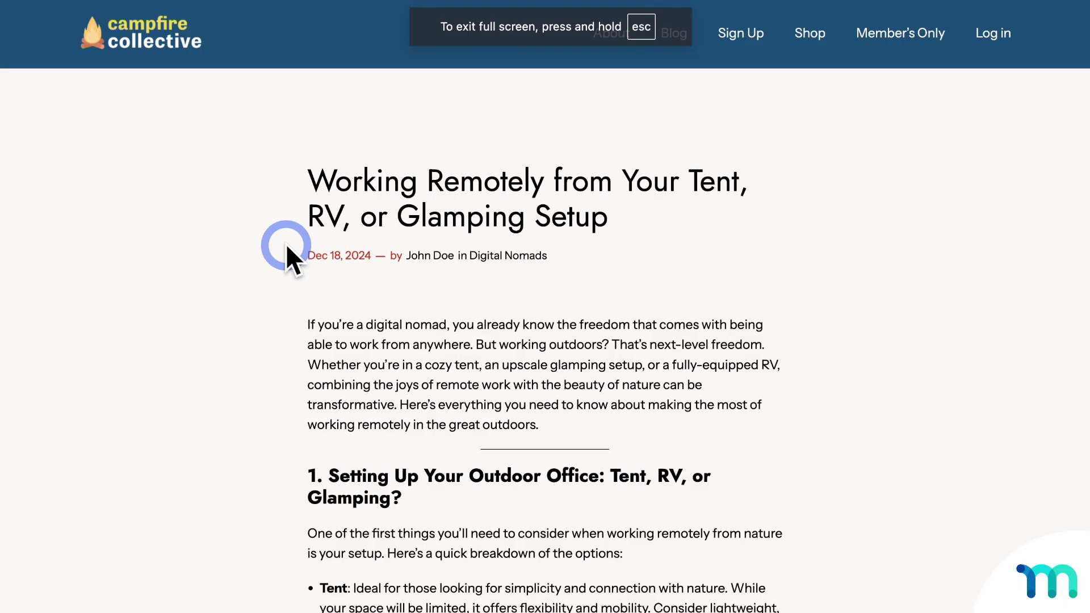
Step: Scroll through the logged-out Working Remotely post and back to the top
{"action": "scroll", "coordinate": [286, 246], "scroll_direction": "down", "scroll_amount": 8}
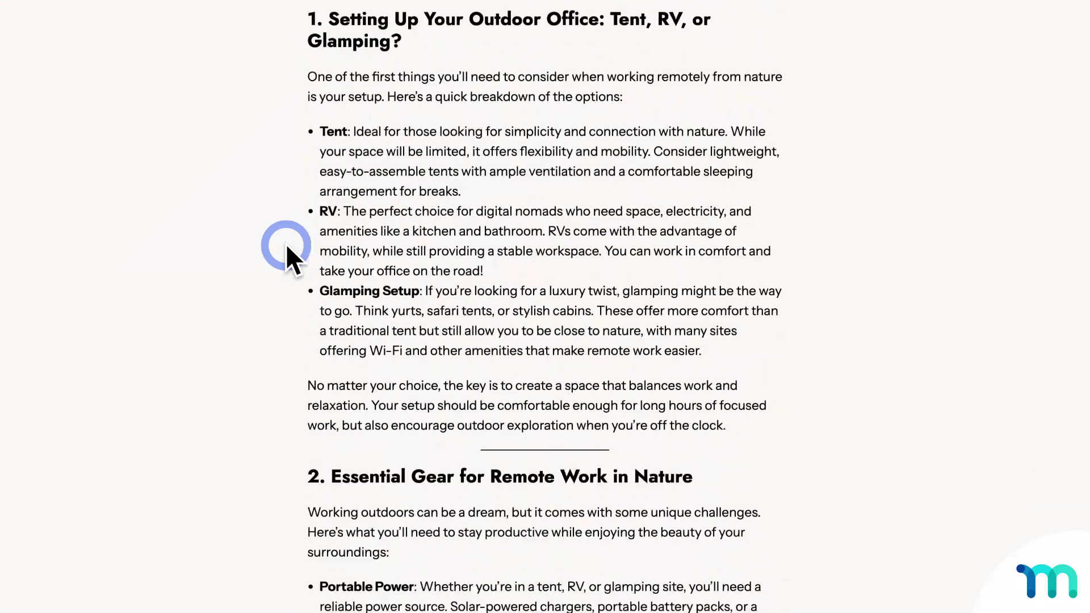
{"action": "scroll", "coordinate": [286, 247], "scroll_direction": "down", "scroll_amount": 8}
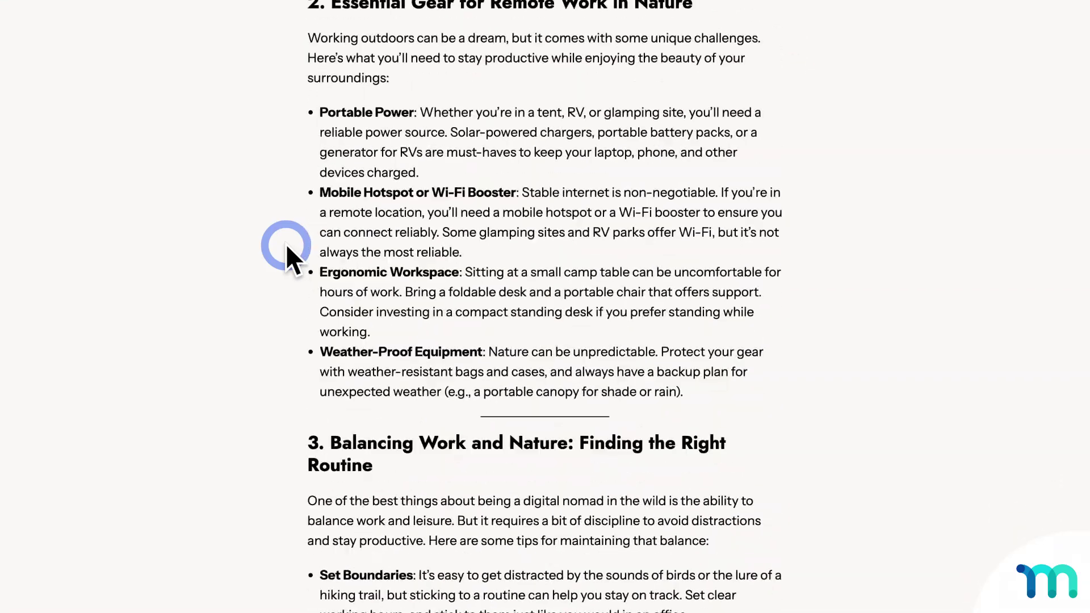
{"action": "scroll", "coordinate": [286, 247], "scroll_direction": "up", "scroll_amount": 16}
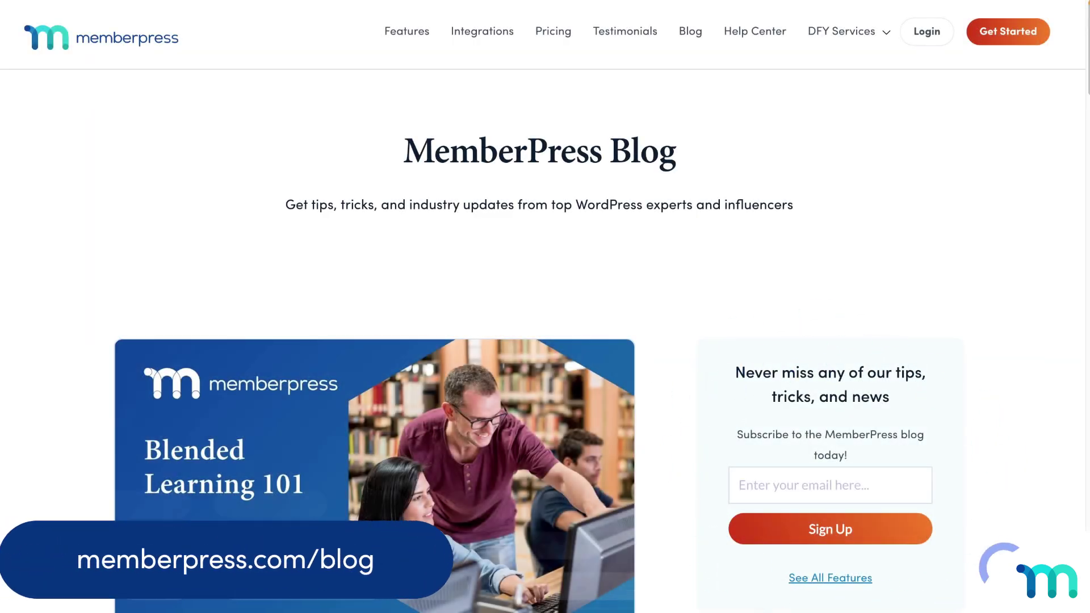
{"action": "scroll", "coordinate": [735, 388], "scroll_direction": "down", "scroll_amount": 15}
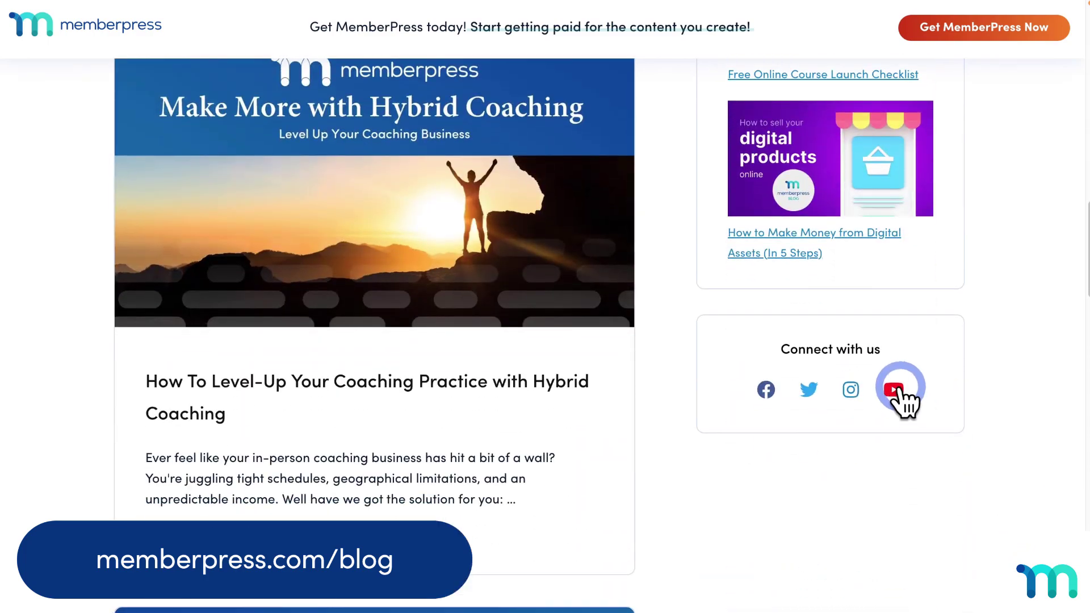